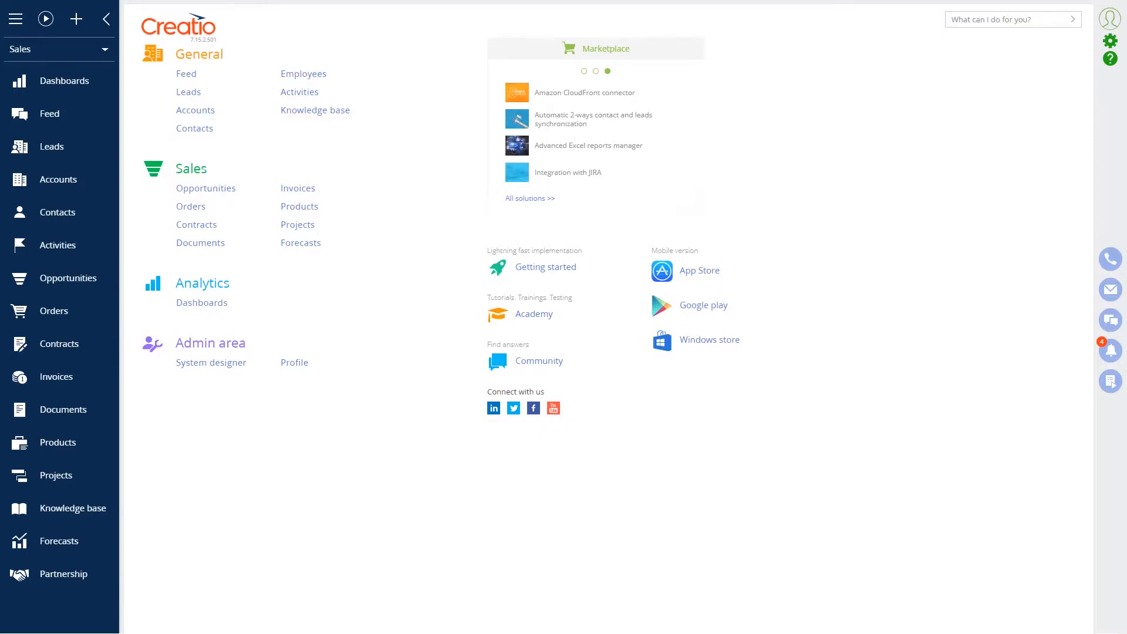
# - Open the XT Group record from the Accounts section
pyautogui.click(88, 189)
pyautogui.click(192, 111)
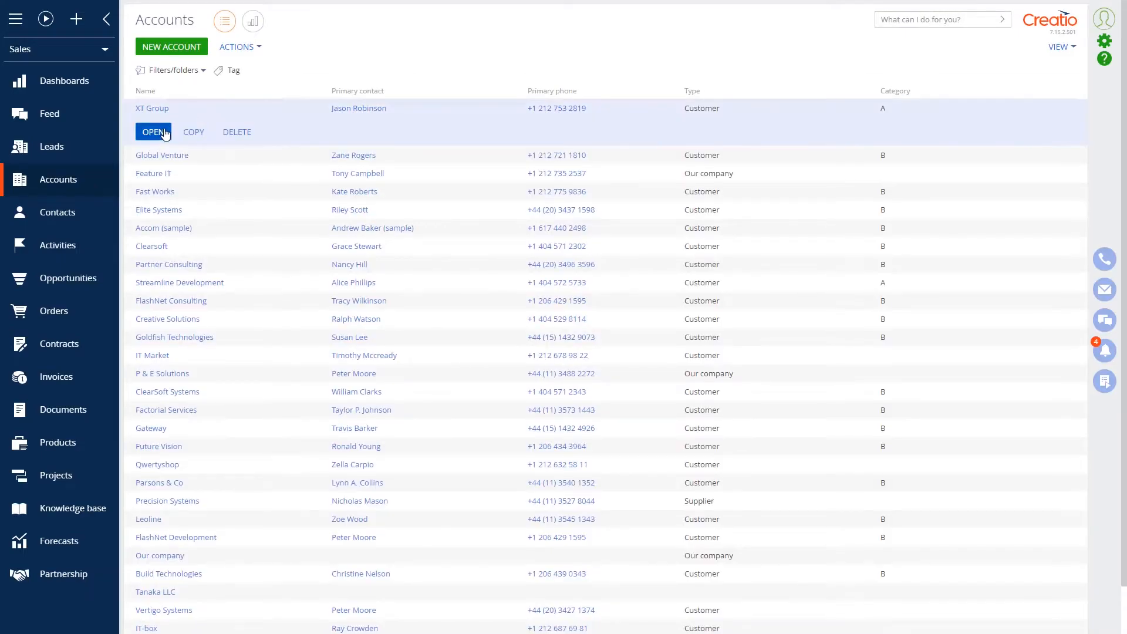
pyautogui.click(154, 133)
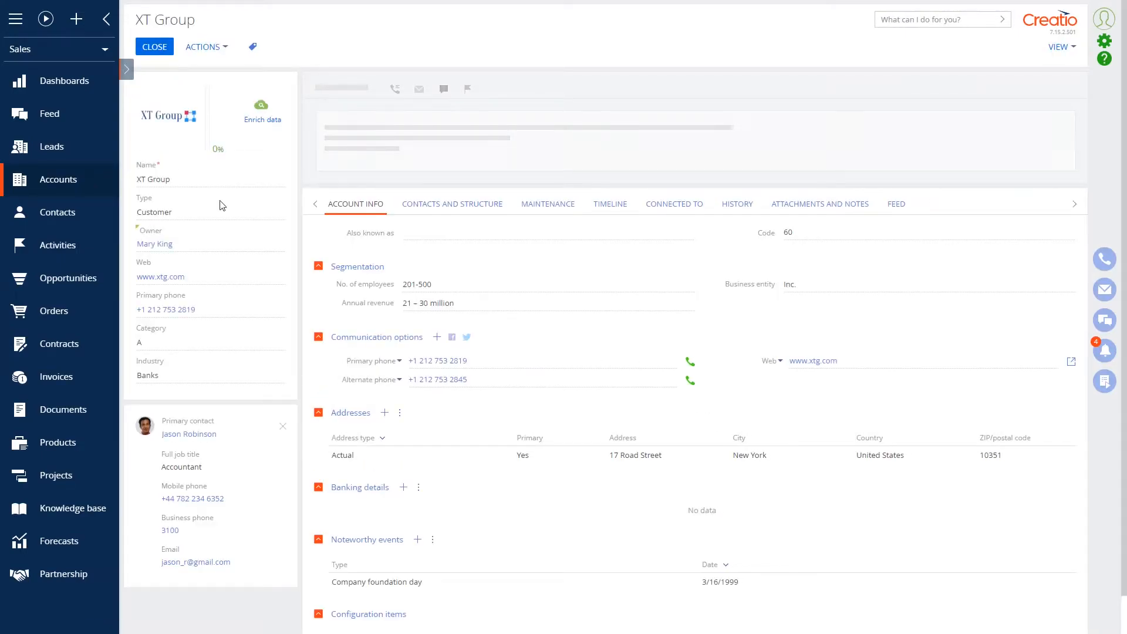
# - Examine the values available for the account's Type, Category and Industry fields without changing them
pyautogui.click(276, 216)
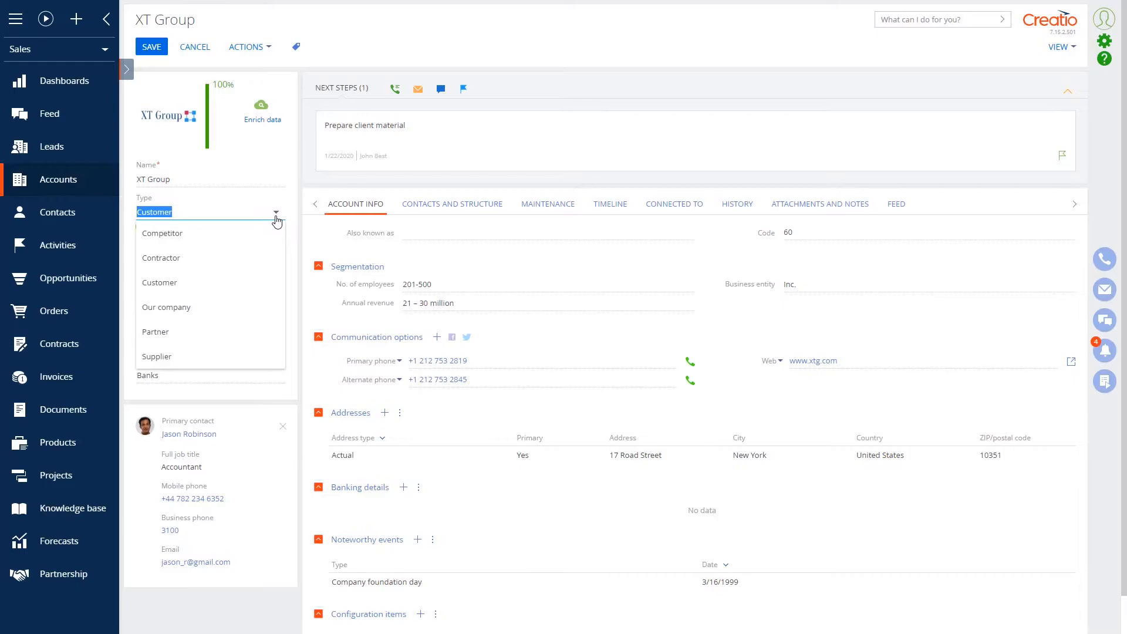
pyautogui.click(276, 218)
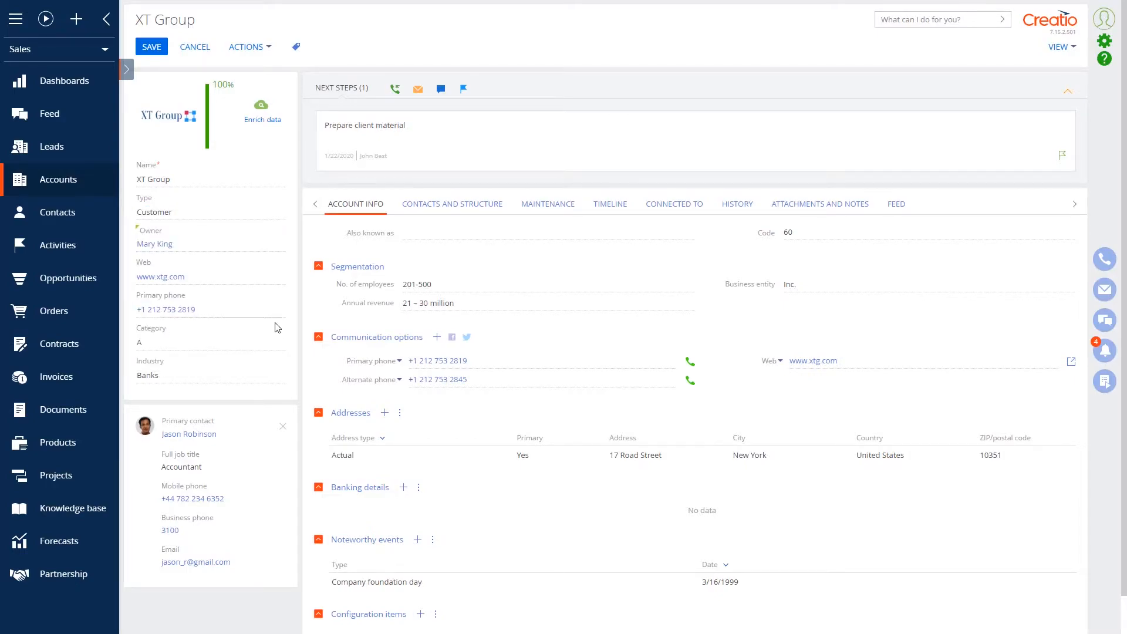
pyautogui.click(277, 345)
pyautogui.click(278, 347)
pyautogui.click(275, 376)
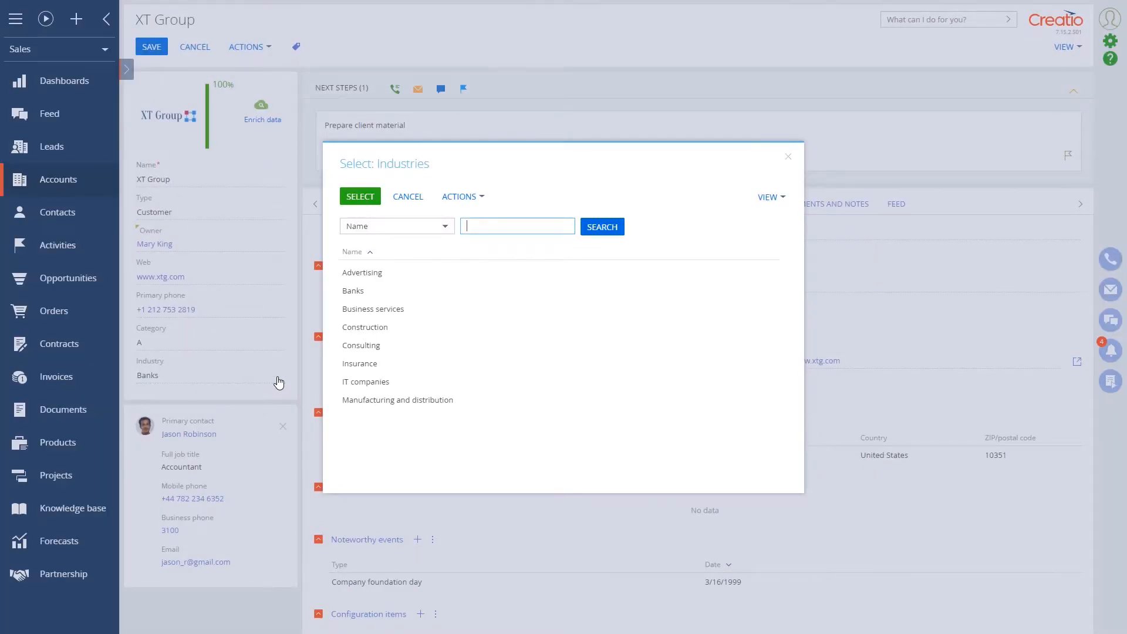
pyautogui.click(405, 198)
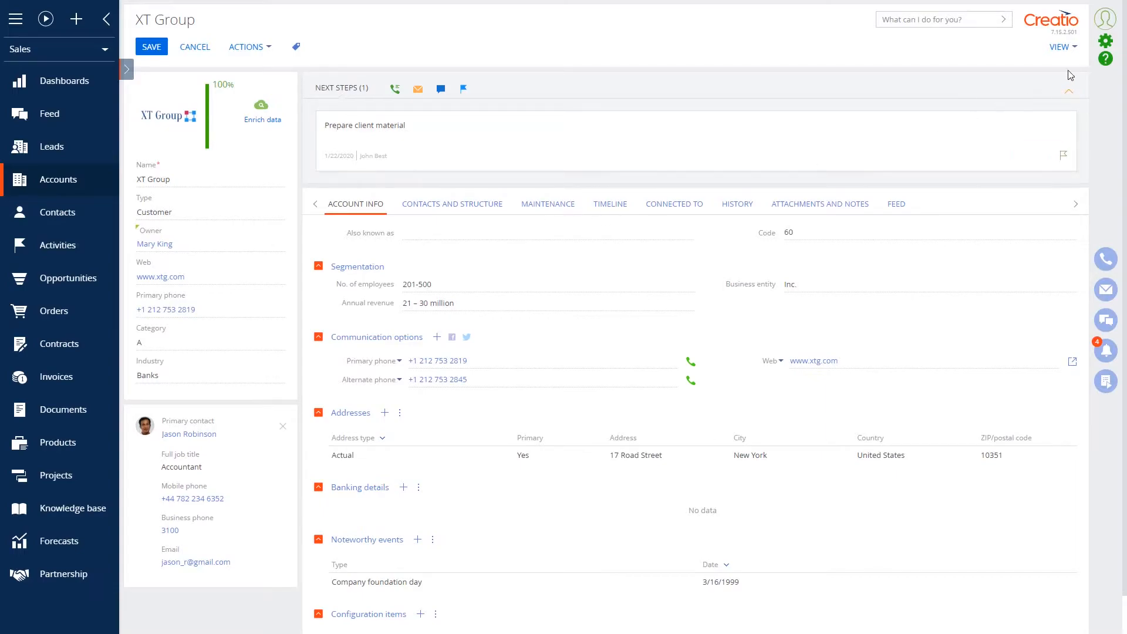
# - Open the Lookups section from the System setup block of the system designer
pyautogui.click(1107, 46)
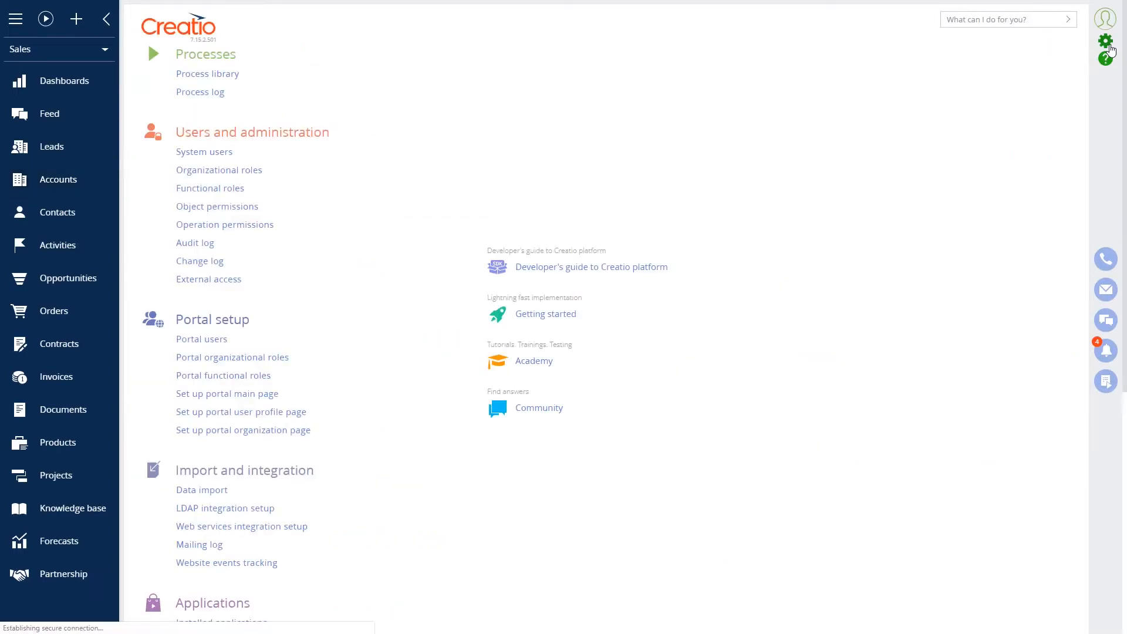
pyautogui.scroll(-6, 752, 332)
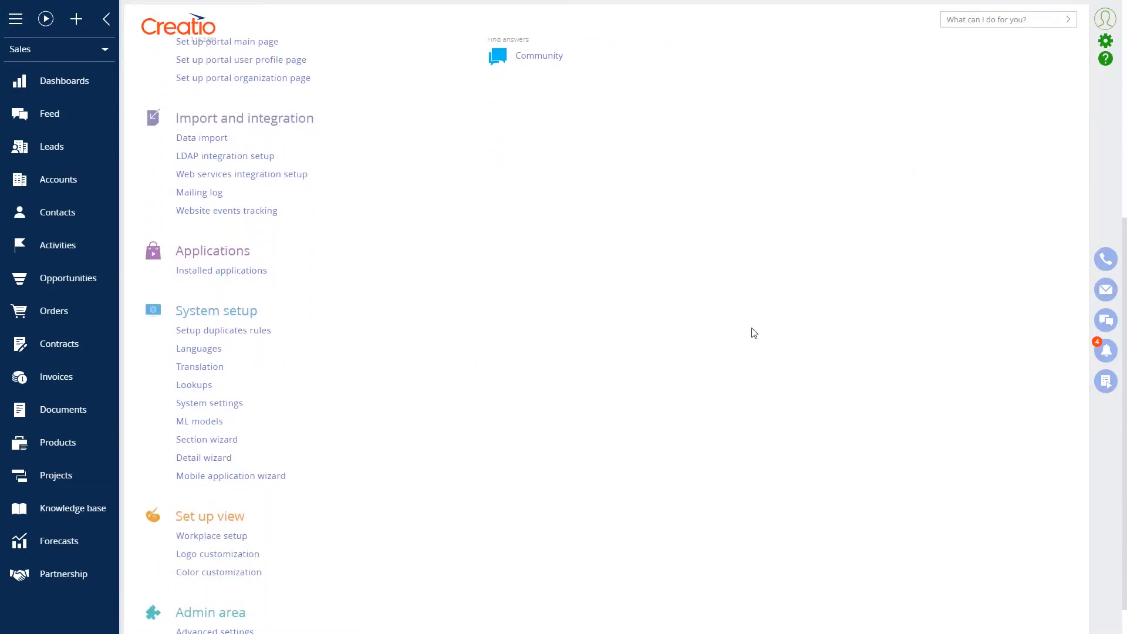
pyautogui.click(194, 387)
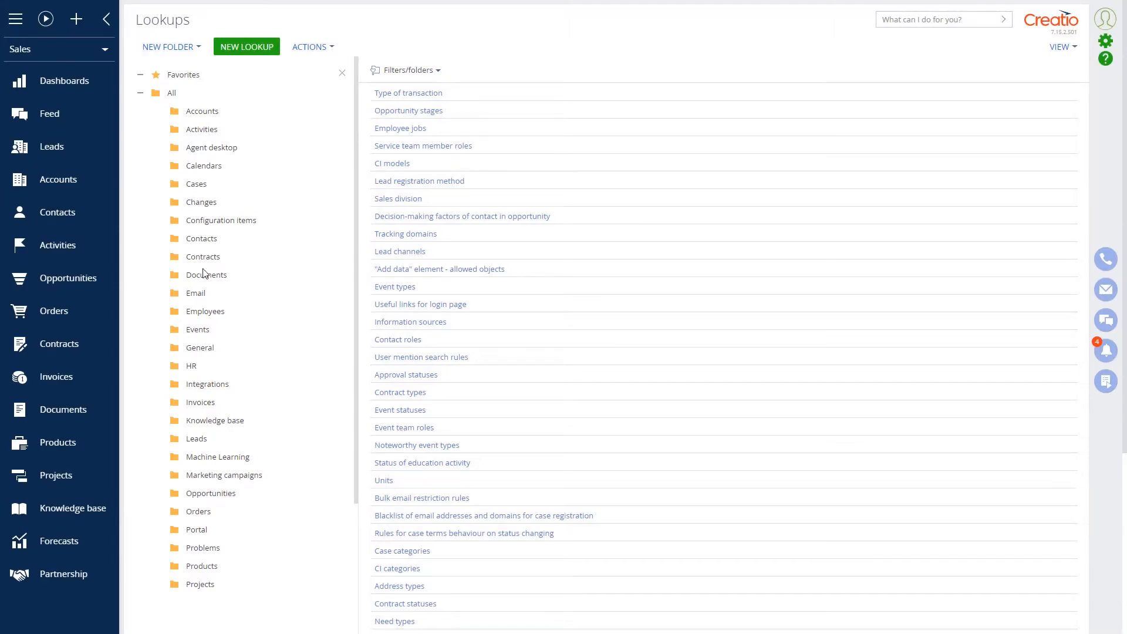
# - Look through the Contacts and Accounts lookup folders and open the content of the Account types lookup
pyautogui.click(201, 239)
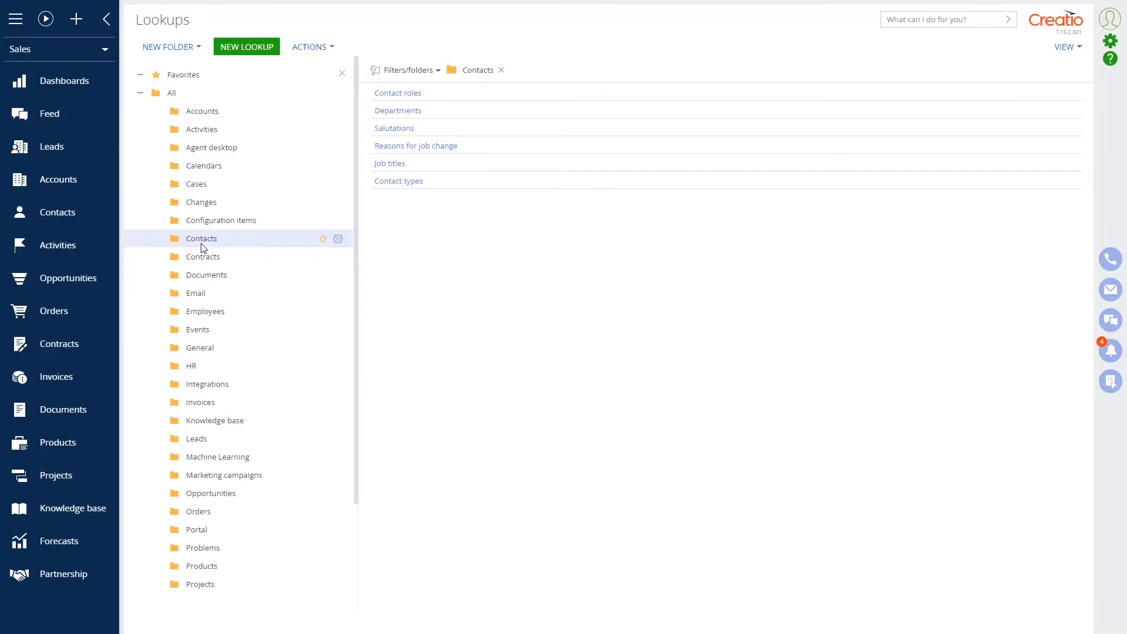
pyautogui.click(202, 113)
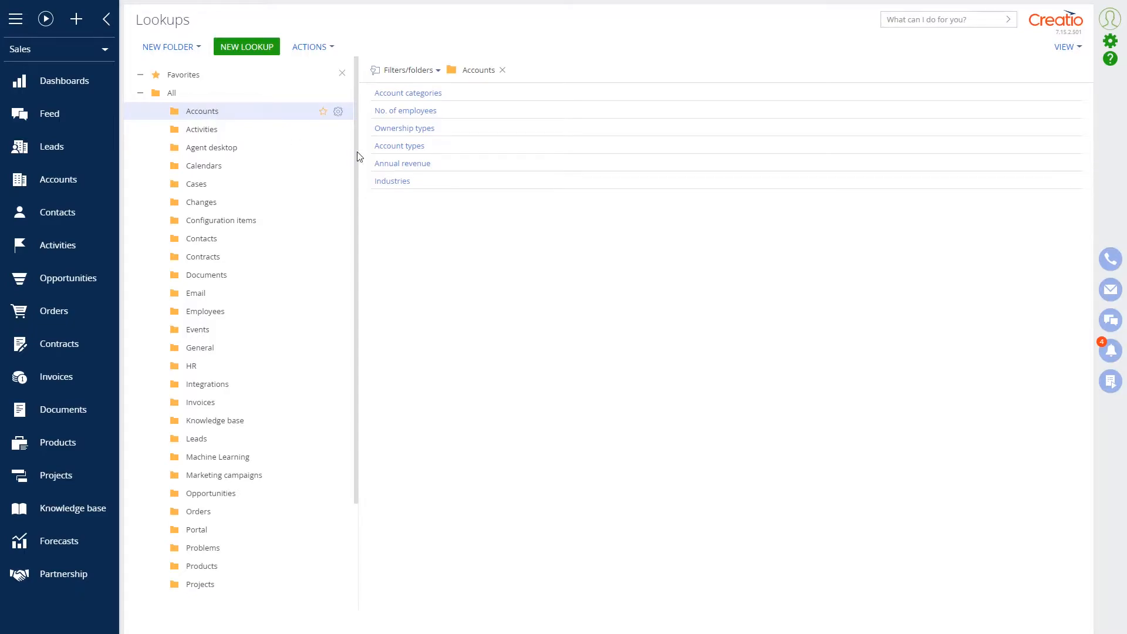
pyautogui.click(414, 151)
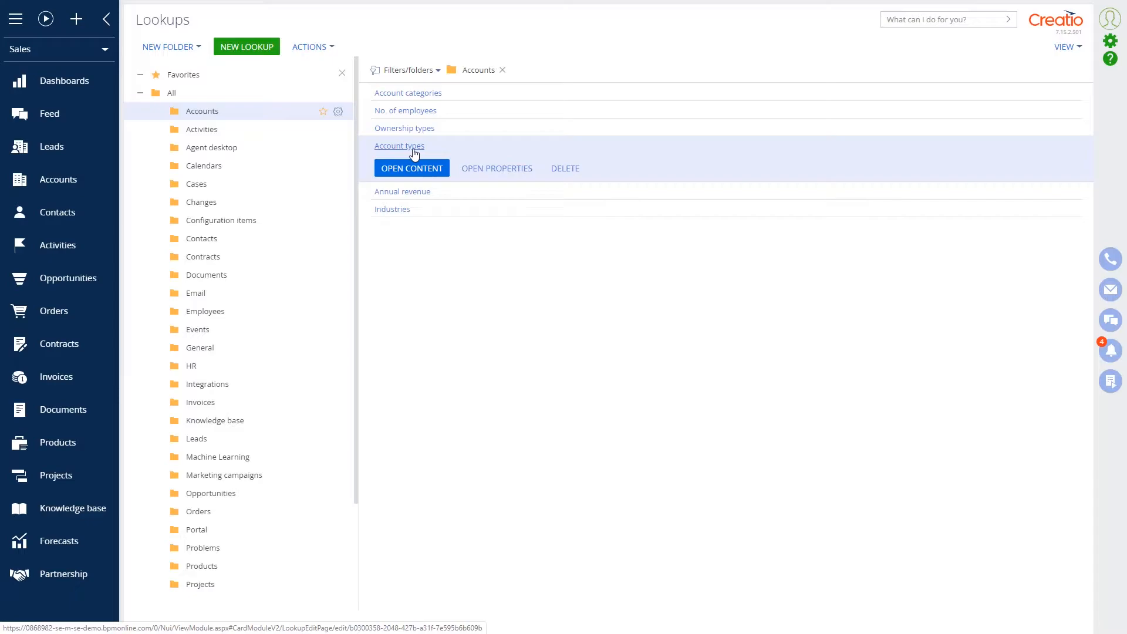
pyautogui.click(412, 169)
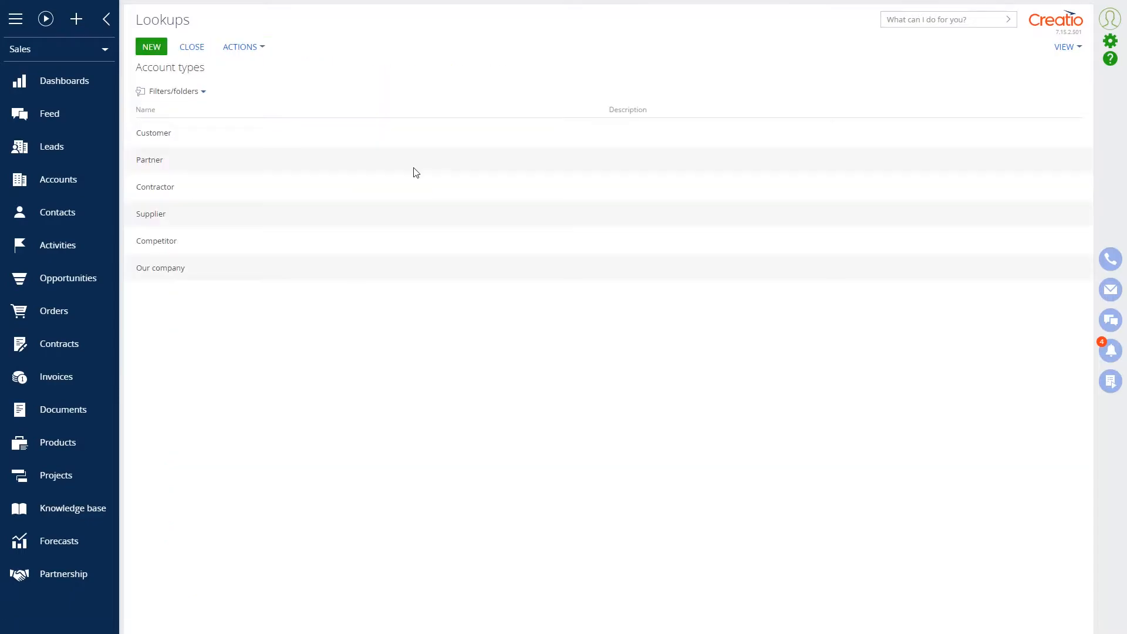
# - Try editing the name of the Customer account type directly in the list
pyautogui.click(267, 139)
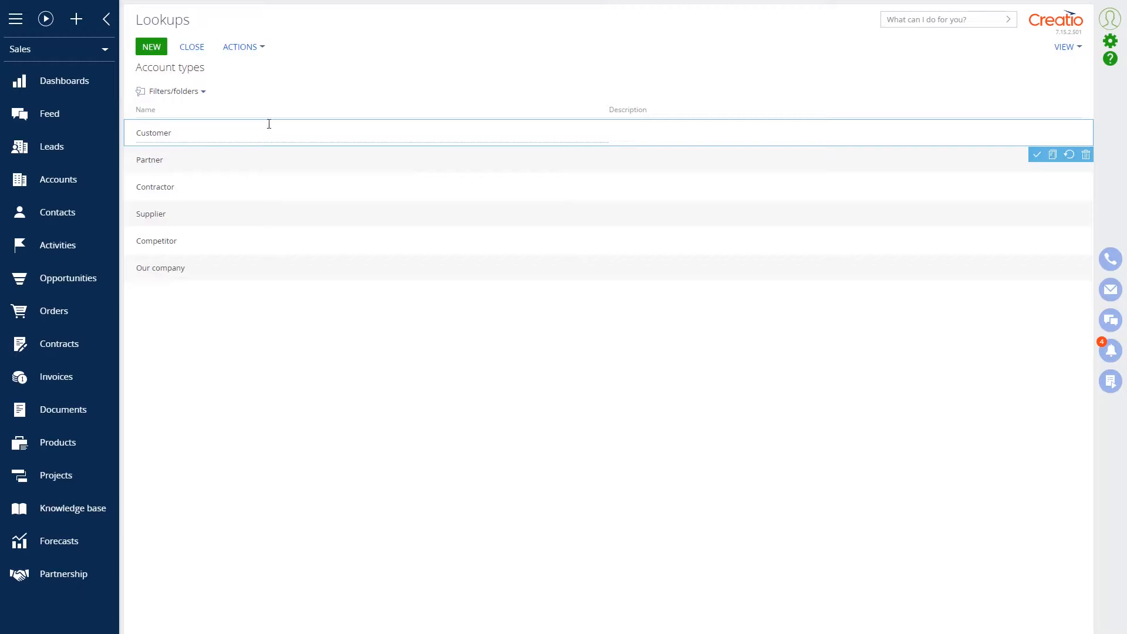
pyautogui.write('with')
pyautogui.press('BackSpace')
pyautogui.press('BackSpace')
pyautogui.click(429, 102)
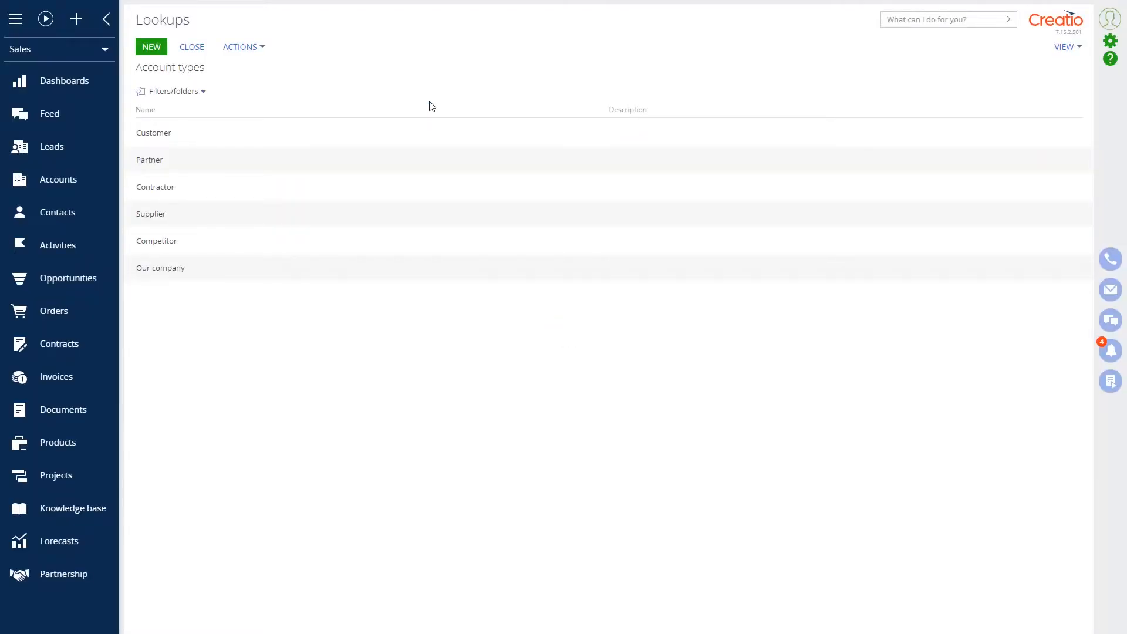
# - Add a new account type named "Media" to the lookup and save it
pyautogui.click(154, 48)
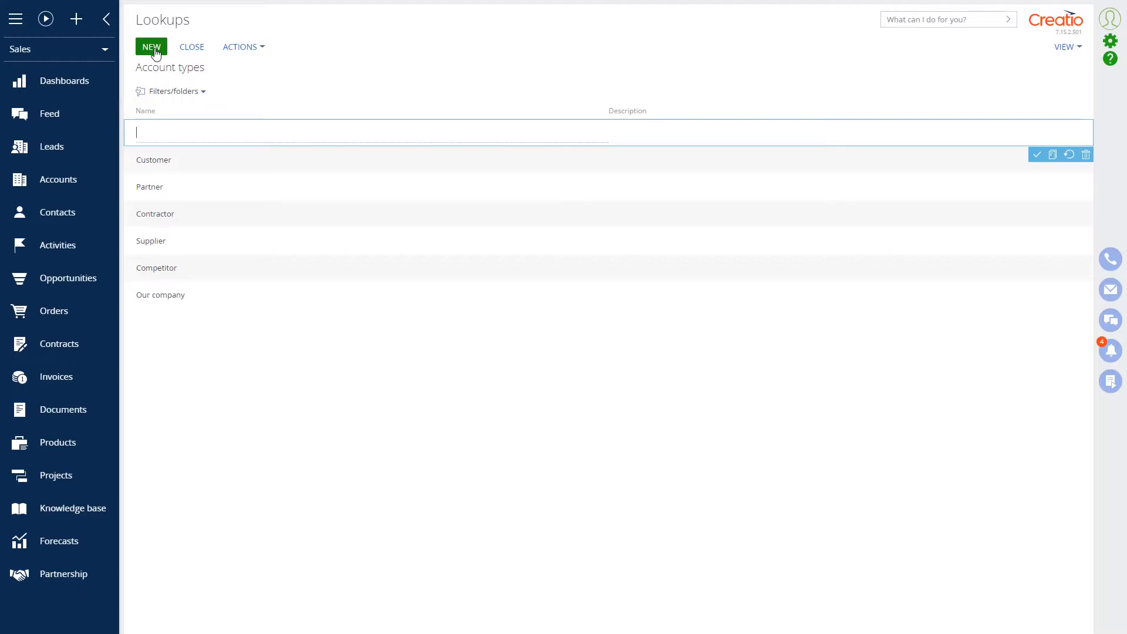
pyautogui.write('Media')
pyautogui.click(1036, 156)
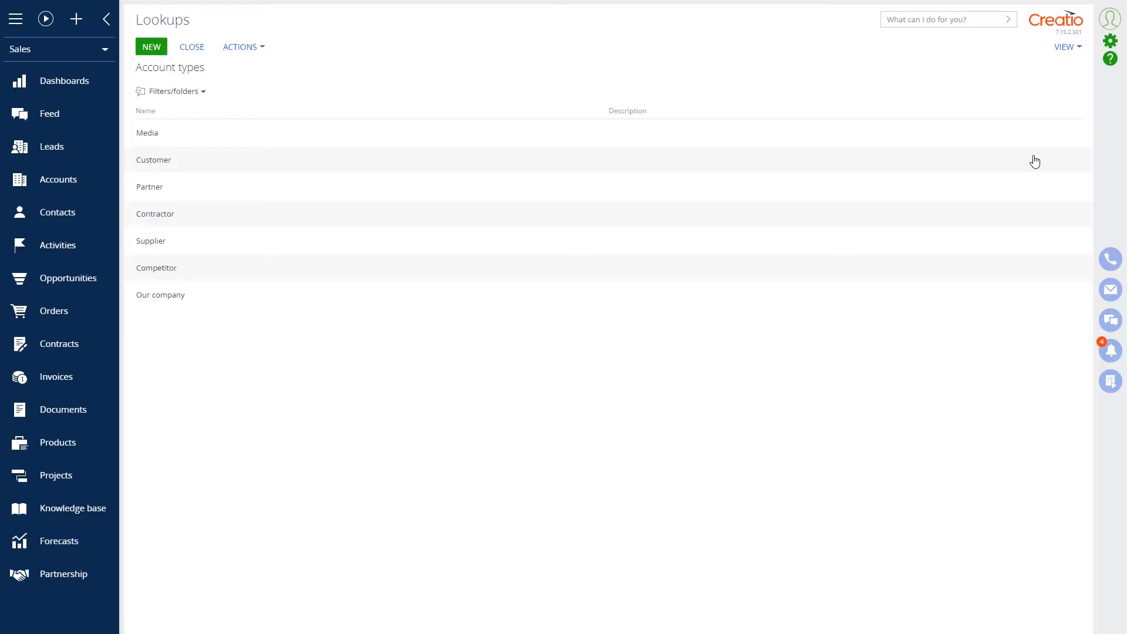
# - Try to delete the Supplier account type from the lookup
pyautogui.click(1028, 245)
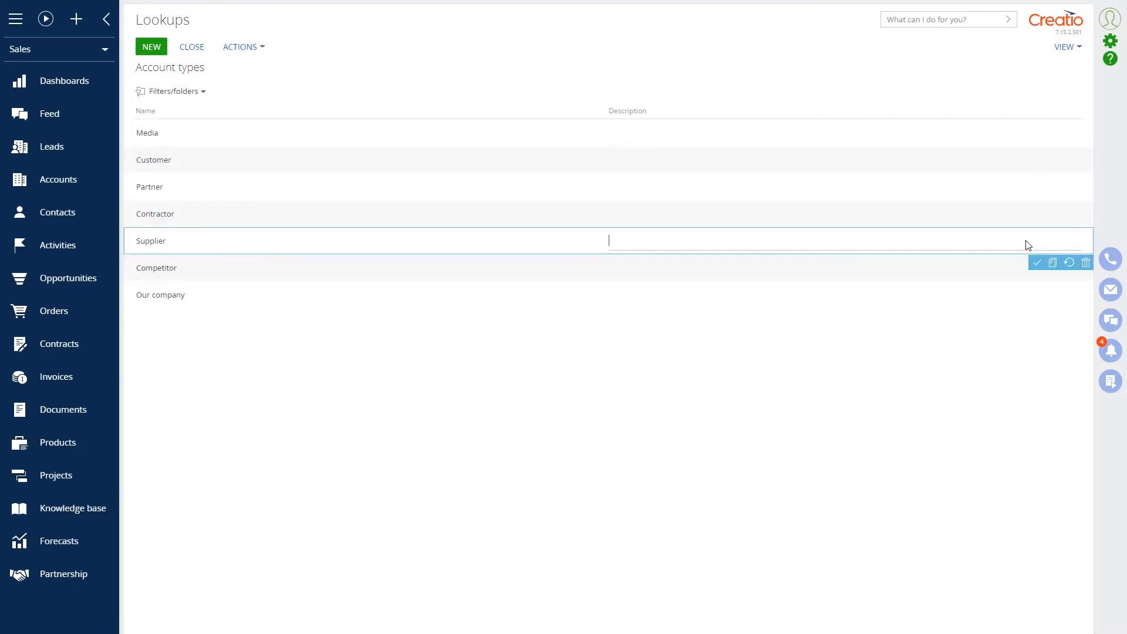
pyautogui.click(1085, 263)
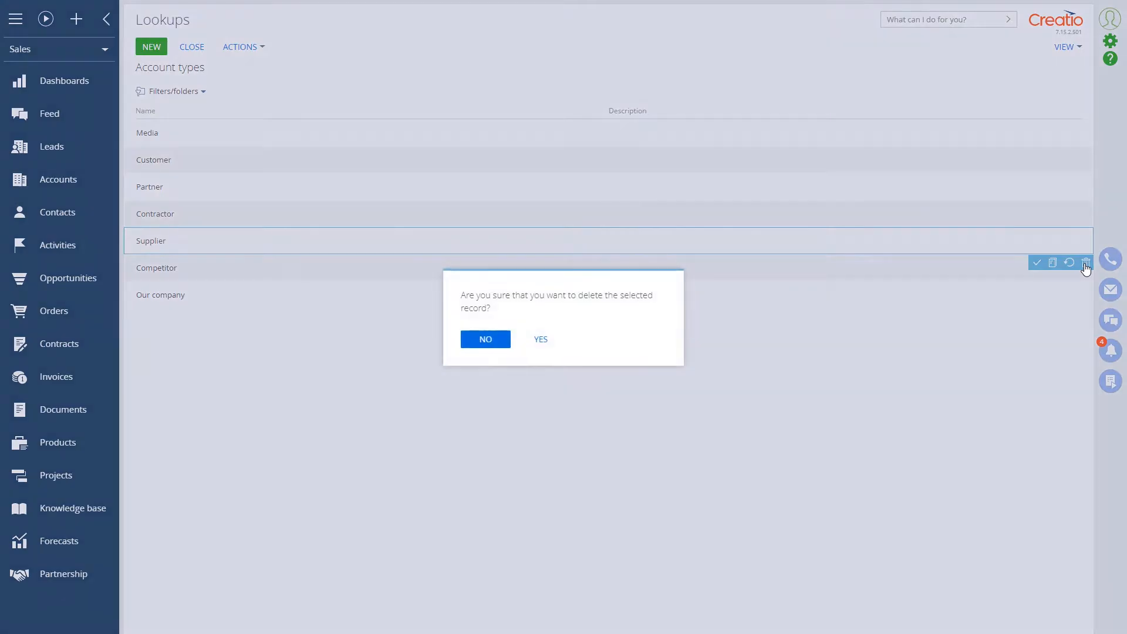
pyautogui.click(540, 339)
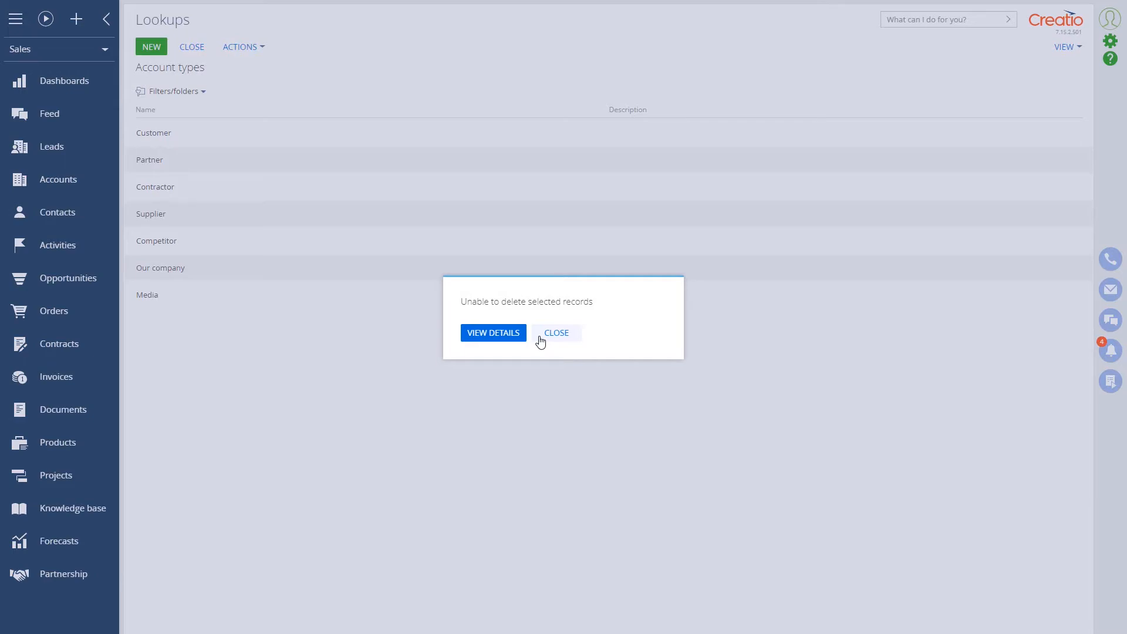
pyautogui.click(540, 341)
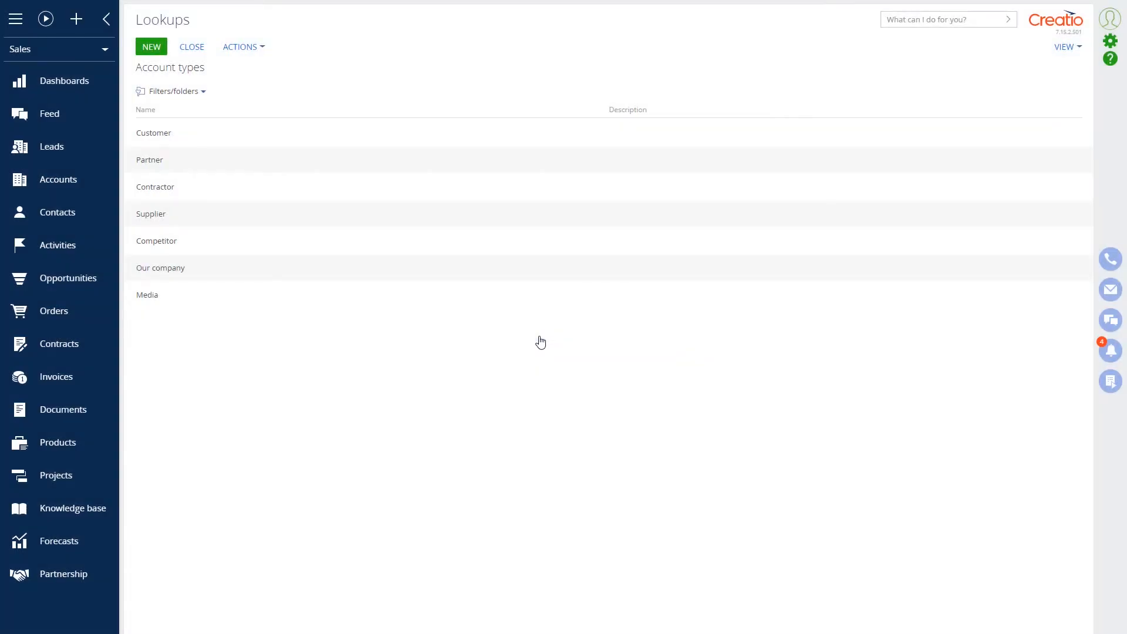
# - Delete the Media account type from the lookup
pyautogui.click(559, 299)
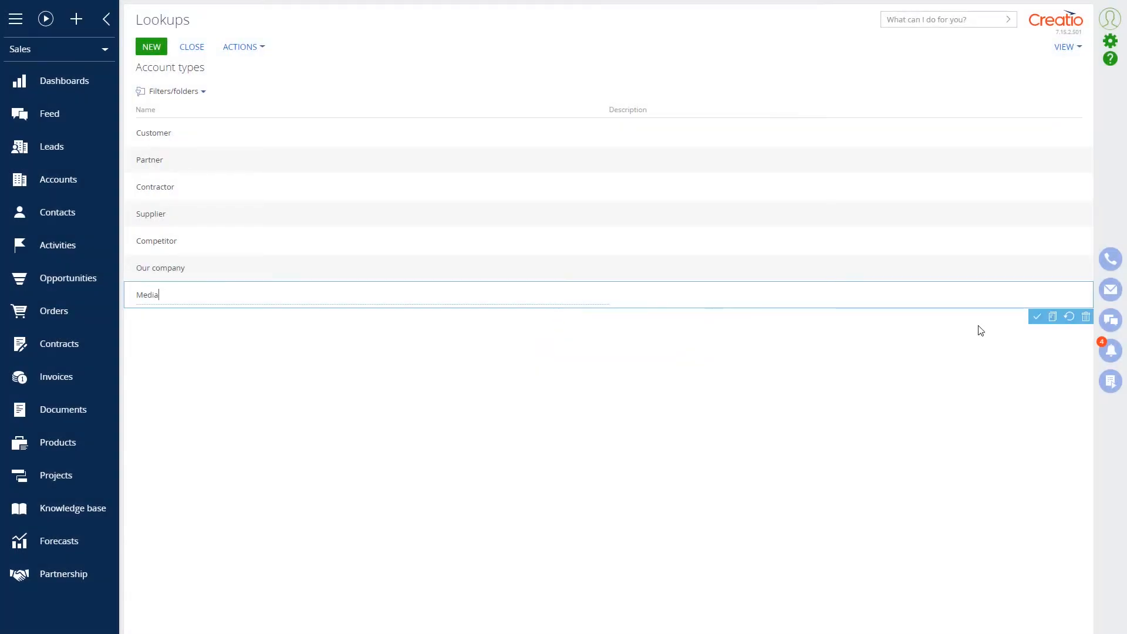
pyautogui.click(1086, 317)
pyautogui.click(538, 340)
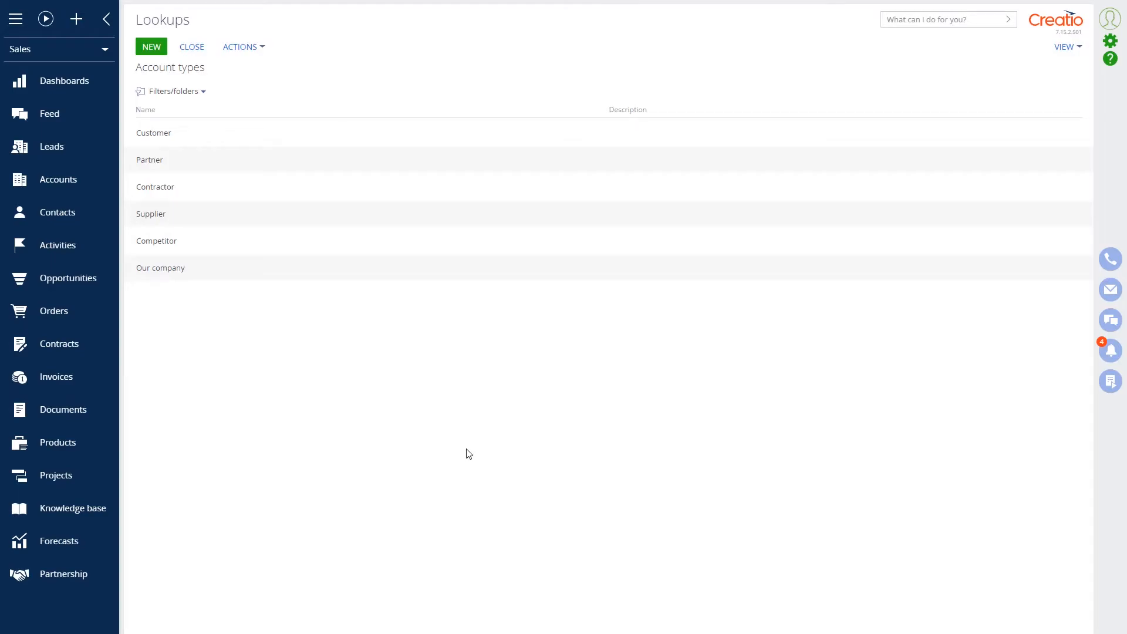
# - Return to the list of all lookups, filter it by the name "Cities" and select the Cities lookup
pyautogui.click(193, 52)
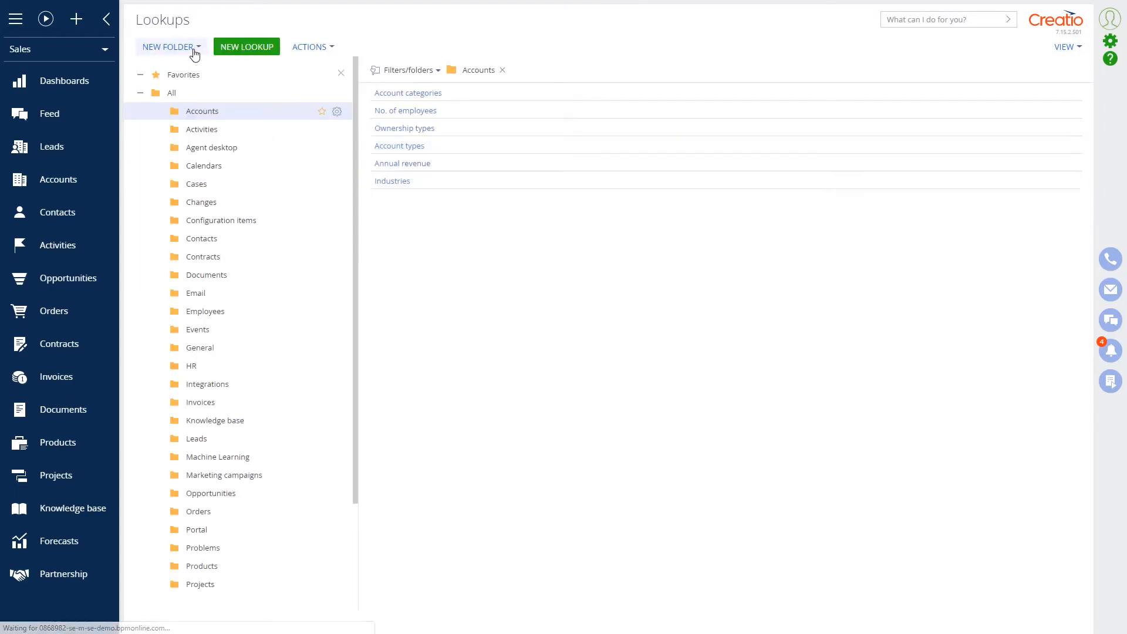
pyautogui.click(502, 71)
pyautogui.click(437, 71)
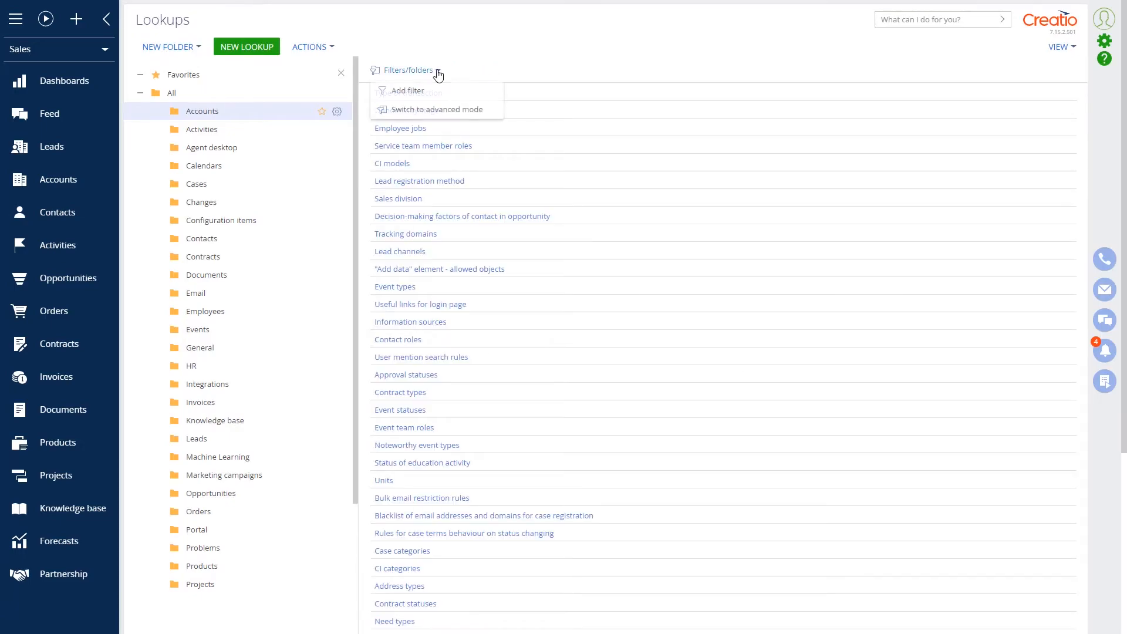
pyautogui.click(438, 88)
pyautogui.write('Cities')
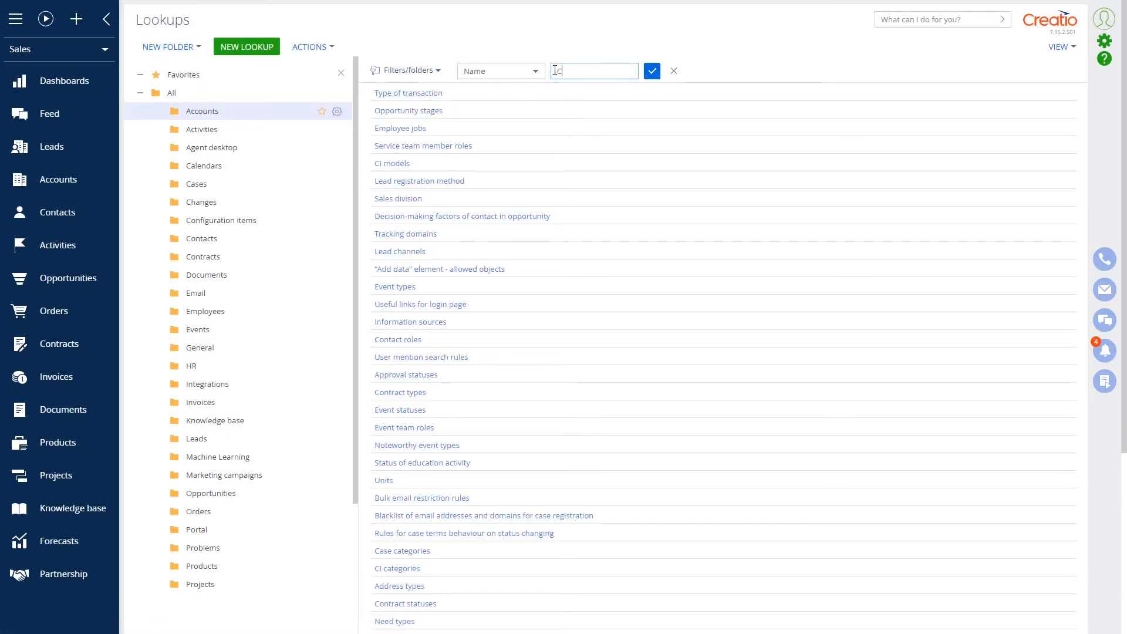
pyautogui.click(652, 71)
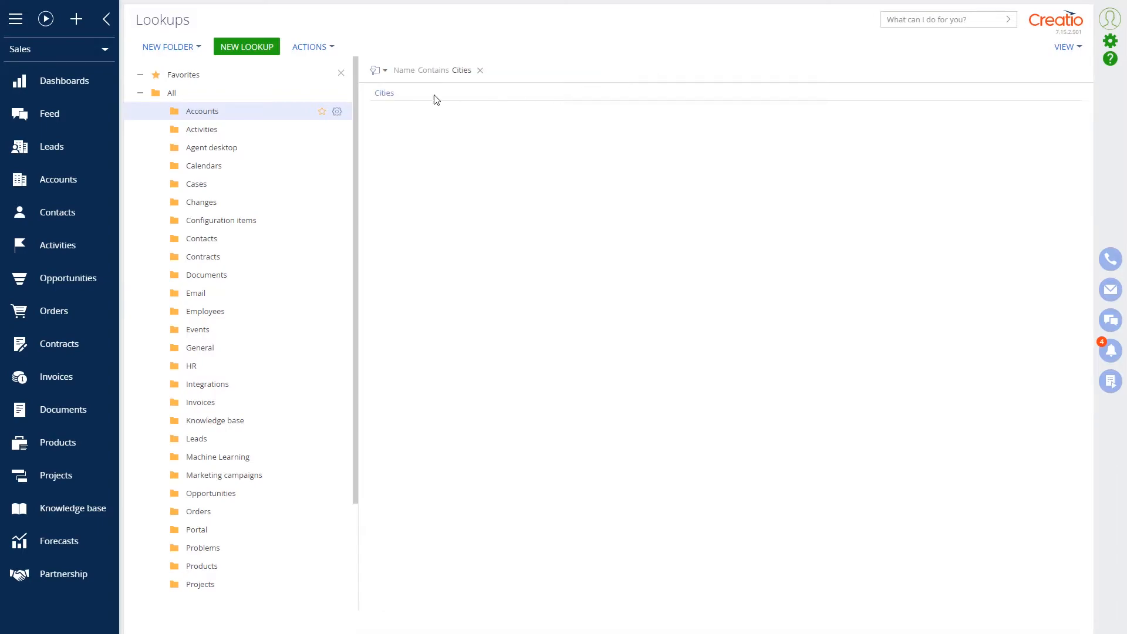
pyautogui.click(388, 95)
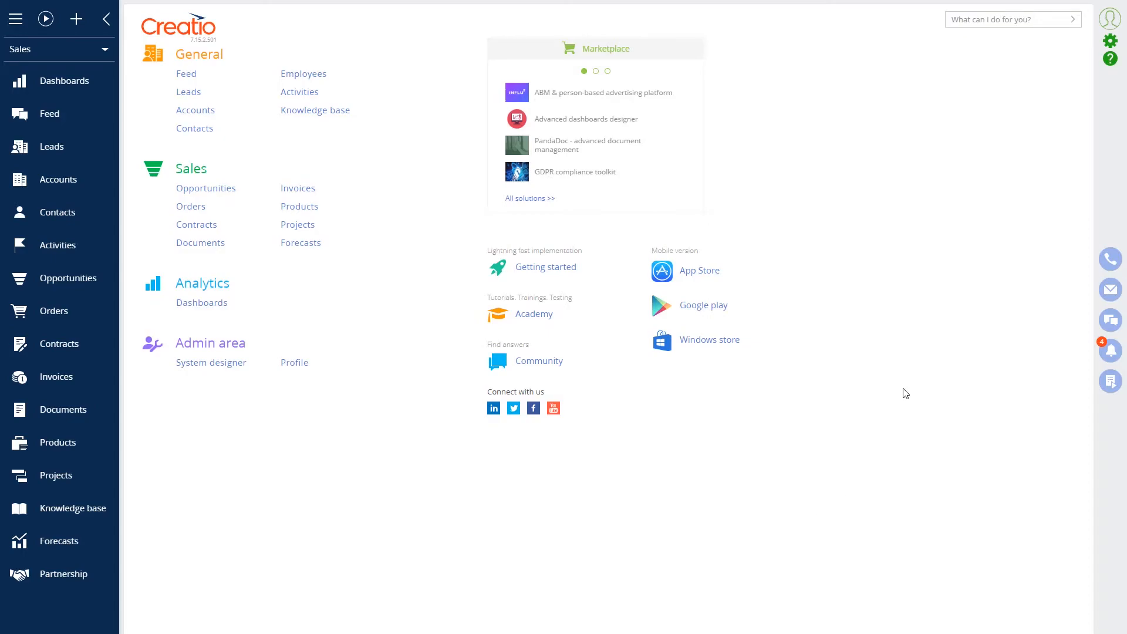
# - Open the System settings section from the System setup block of the system designer
pyautogui.click(1110, 47)
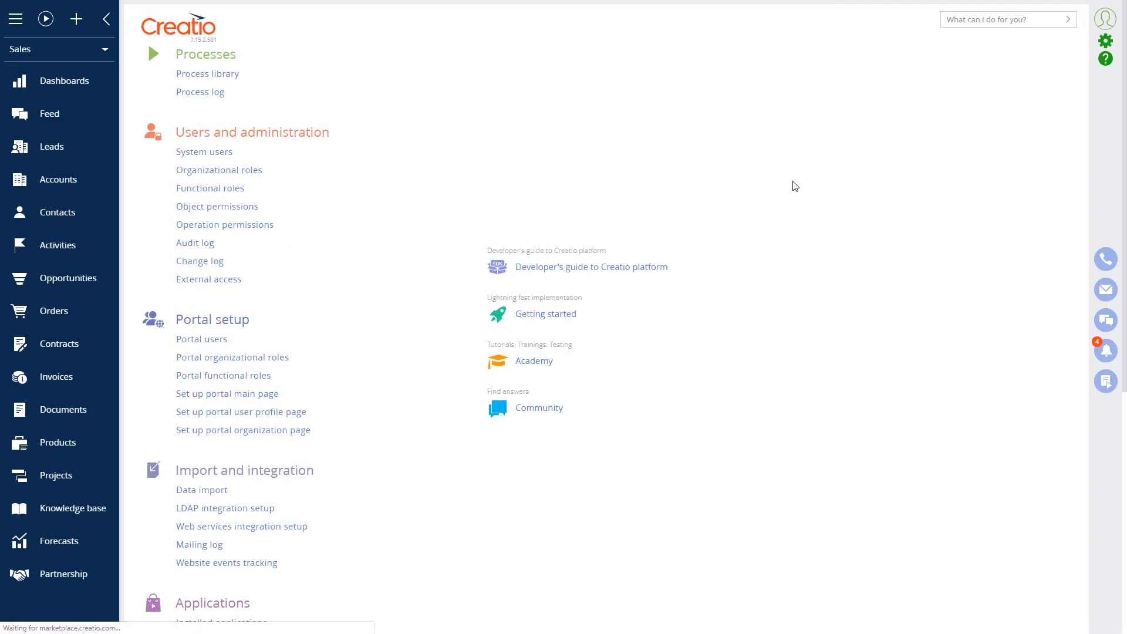
pyautogui.scroll(-6, 792, 184)
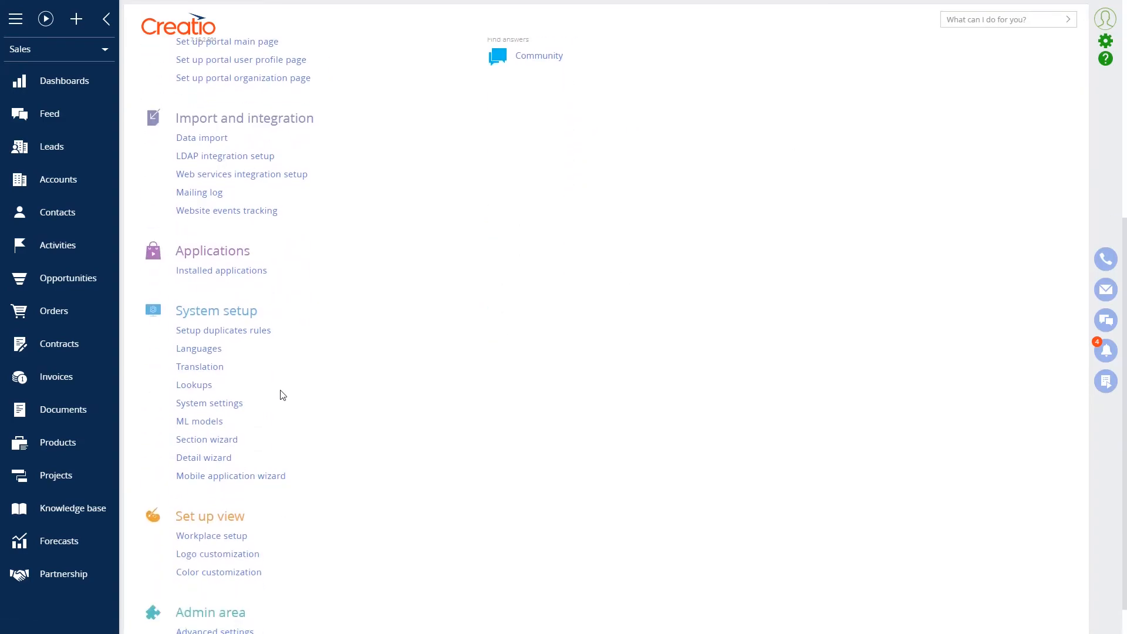
pyautogui.click(241, 403)
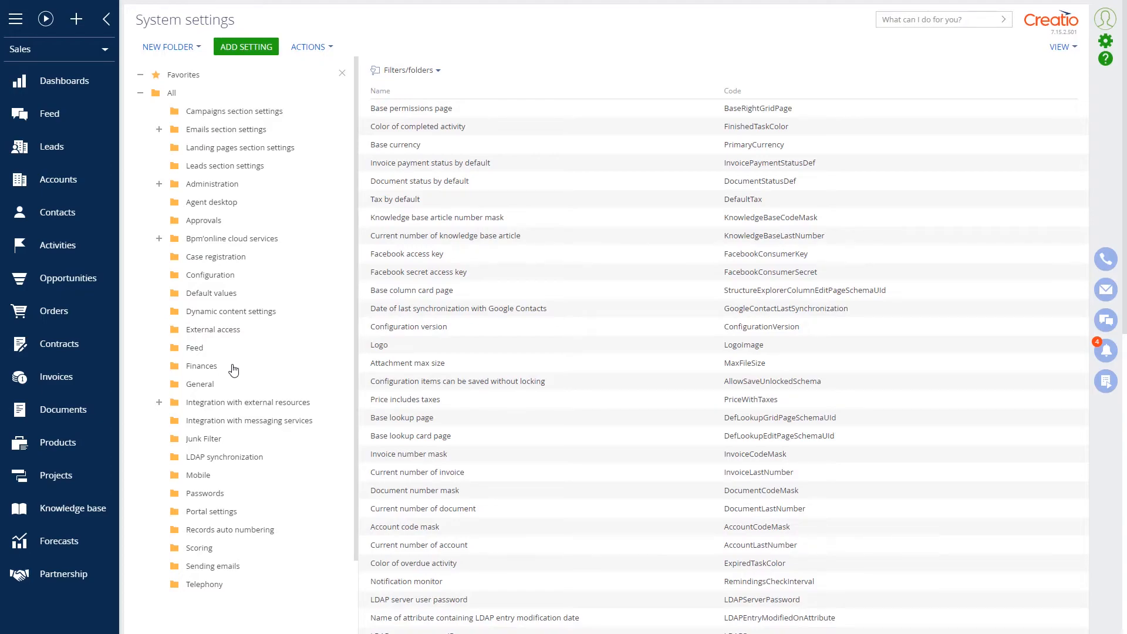
# - Browse the system settings in the Passwords, Records auto numbering and General folders
pyautogui.click(219, 496)
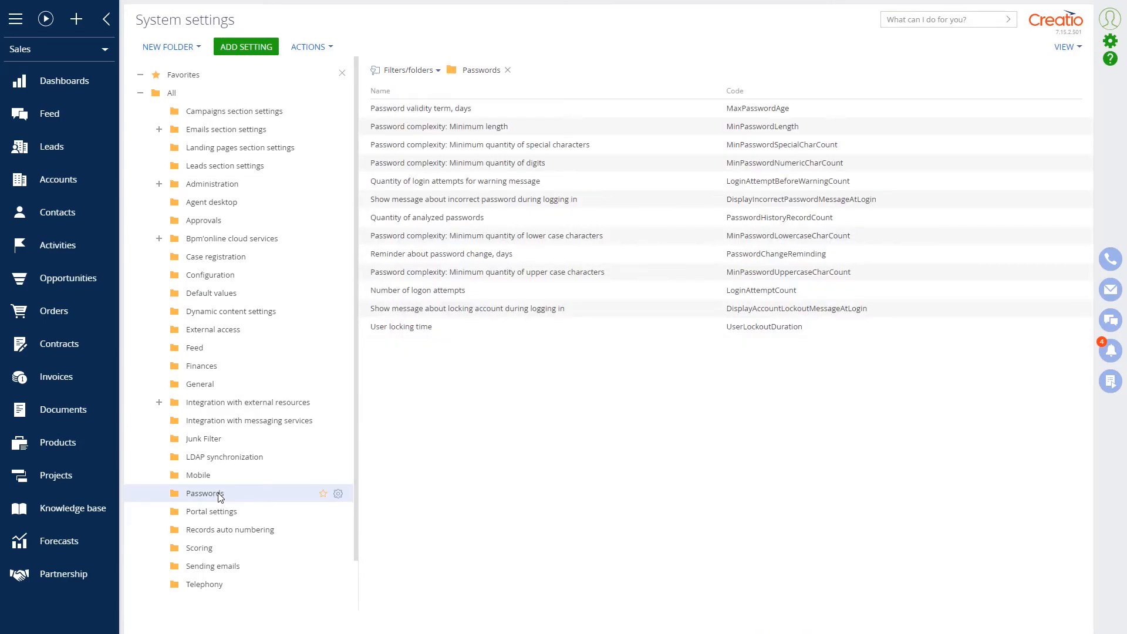
pyautogui.click(256, 533)
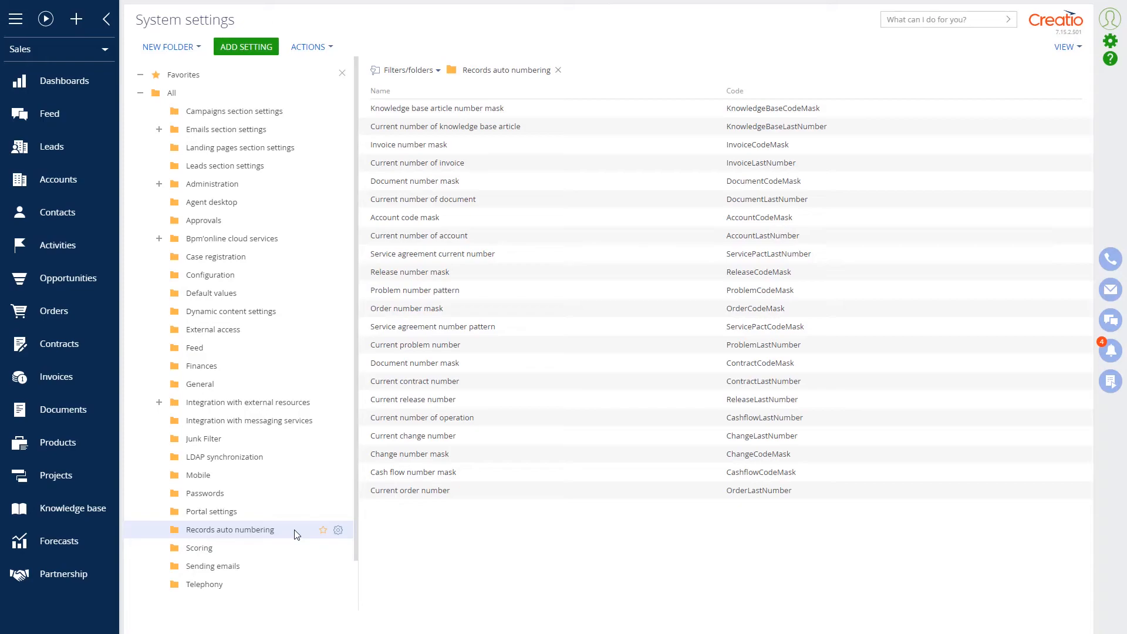
pyautogui.click(307, 384)
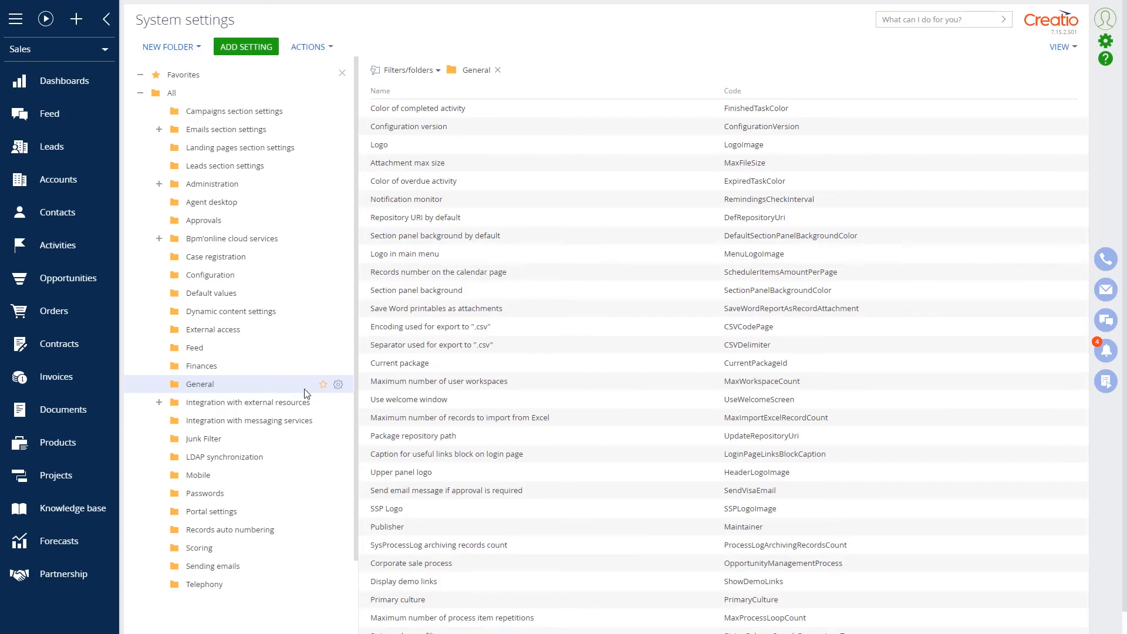
# - Set the default value of the "Password validity term, days" setting in the Passwords folder to 60 and save it
pyautogui.click(297, 497)
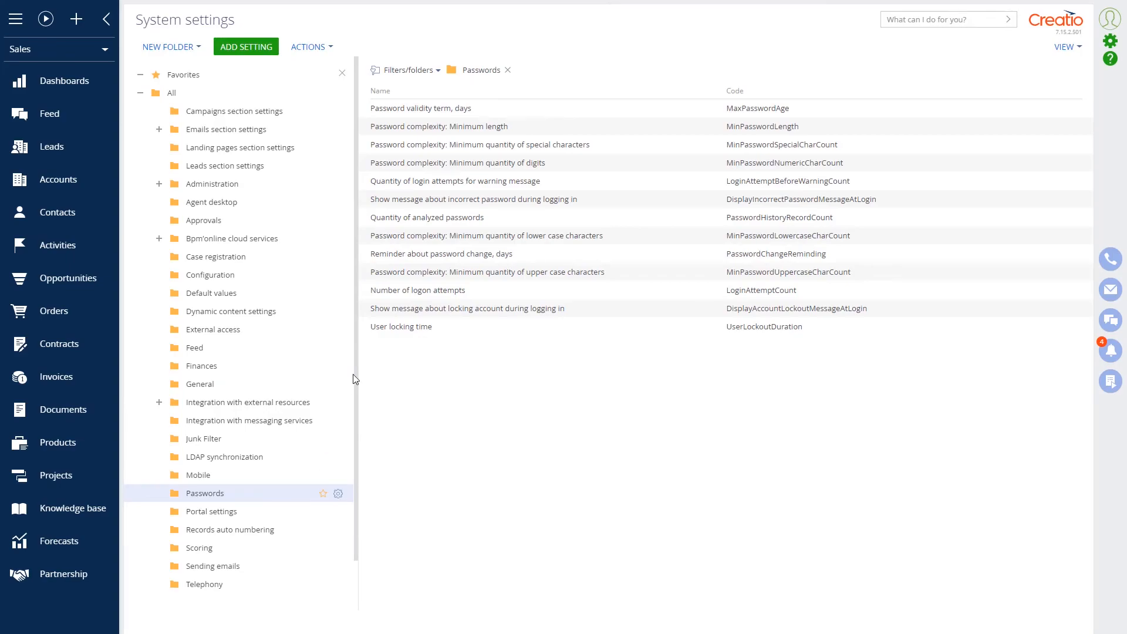
pyautogui.click(520, 109)
pyautogui.click(395, 132)
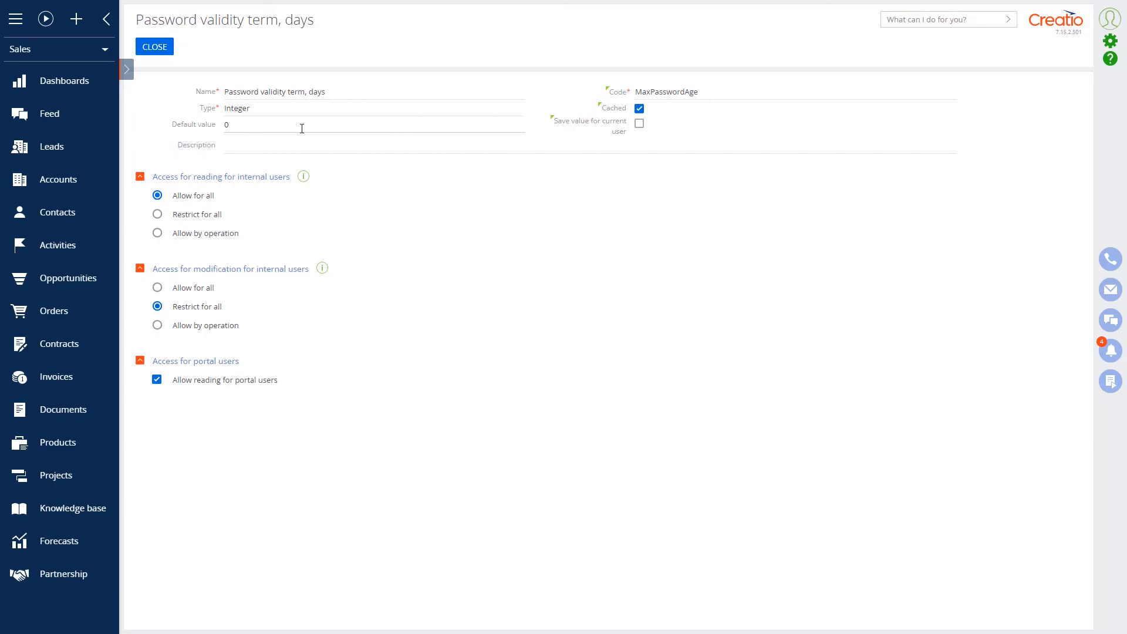
pyautogui.click(263, 124)
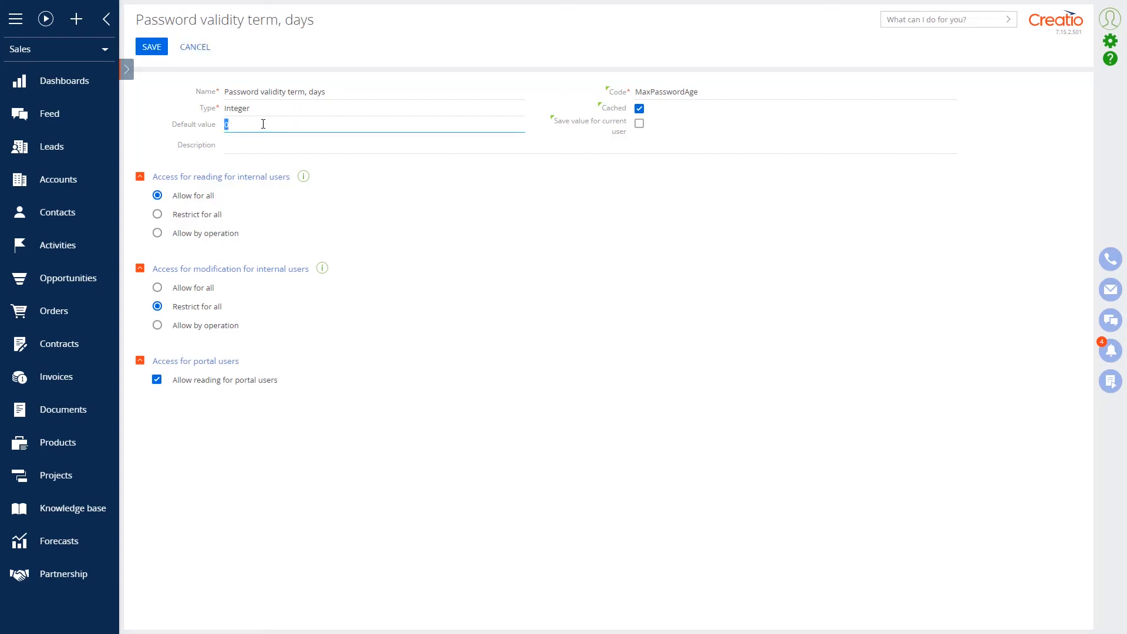
pyautogui.write('60')
pyautogui.click(154, 49)
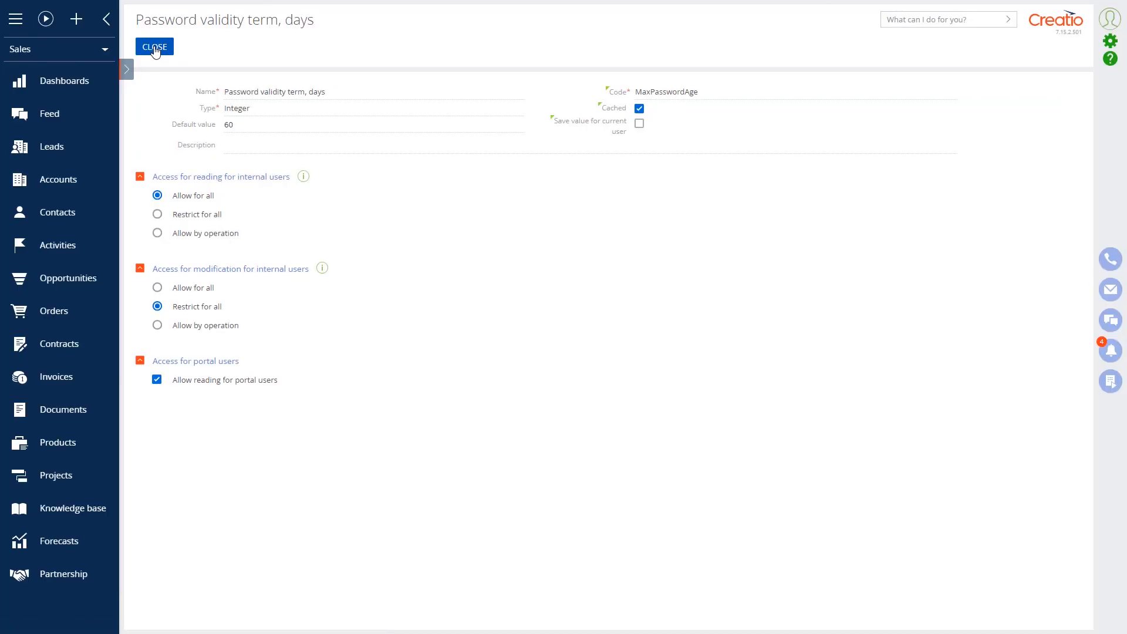
pyautogui.click(155, 49)
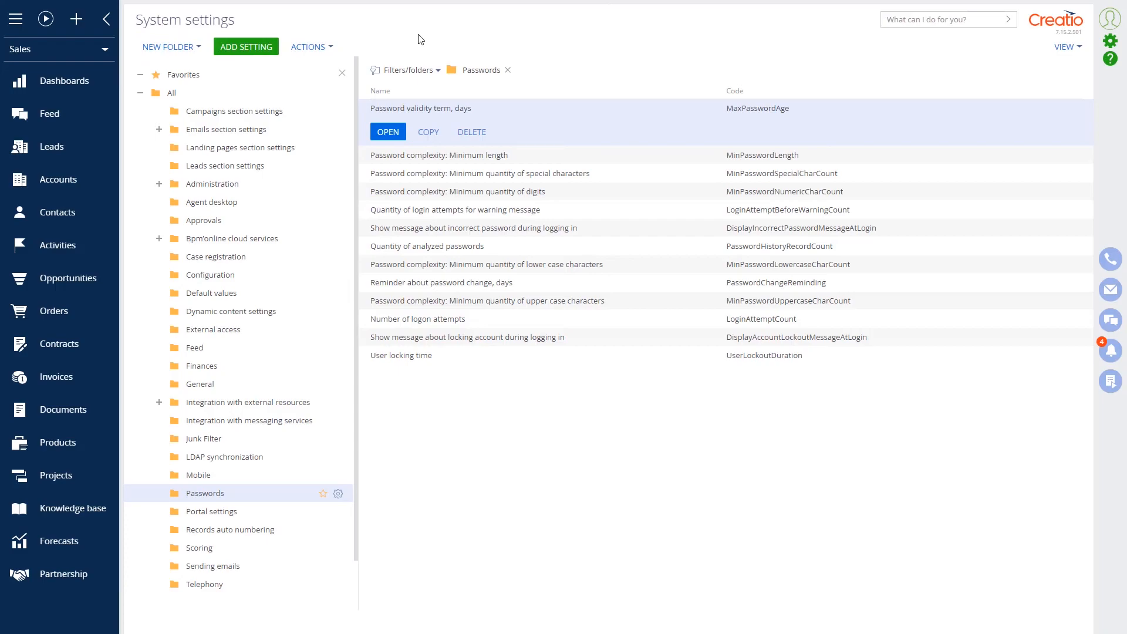